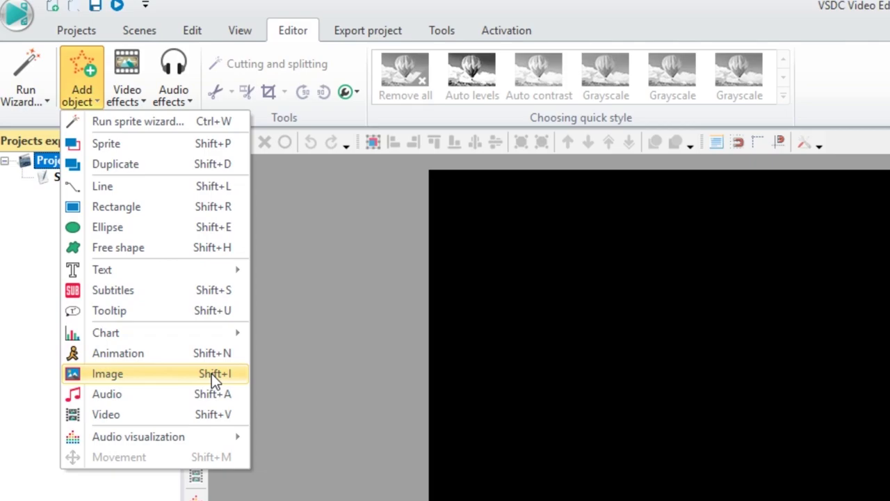
Add the backgroudn.jpg image at the cursor position for 5 seconds and apply auto cropping so it fills the scene.
left_click(211, 374)
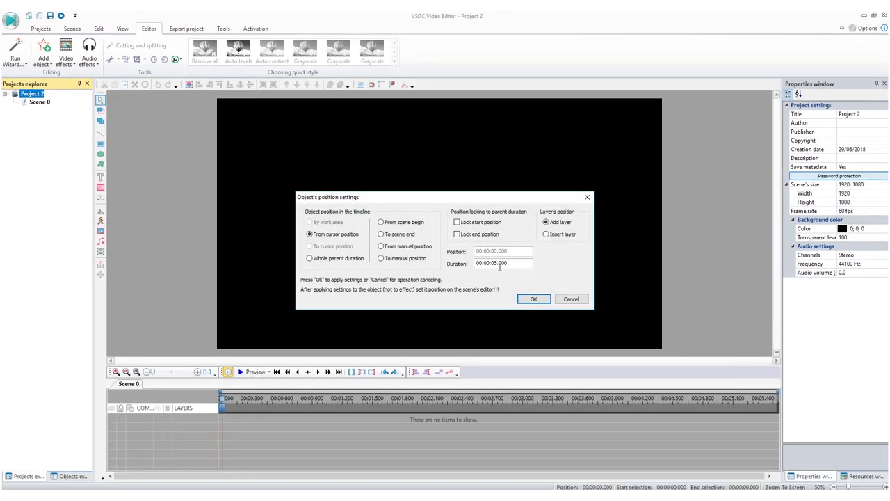
left_click(530, 299)
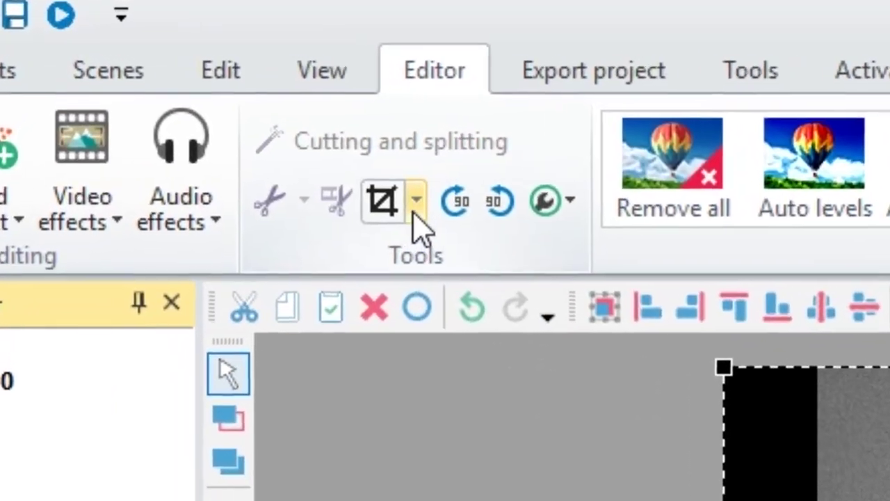
left_click(287, 133)
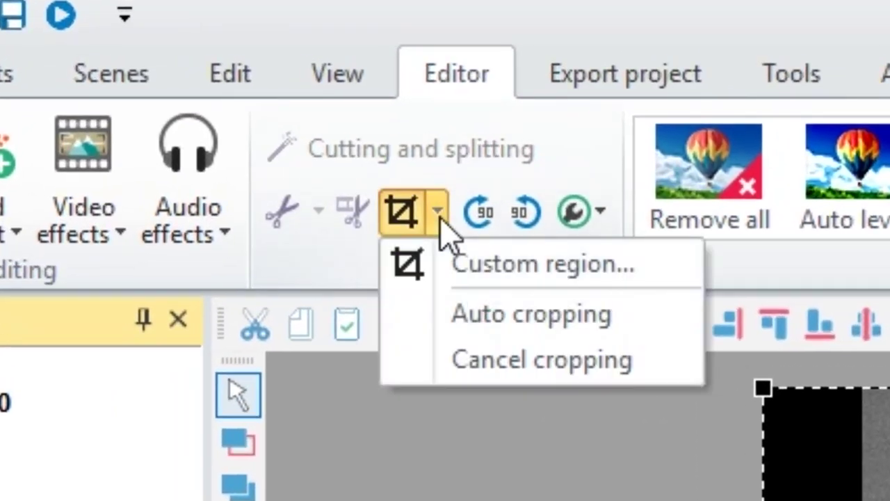
left_click(561, 320)
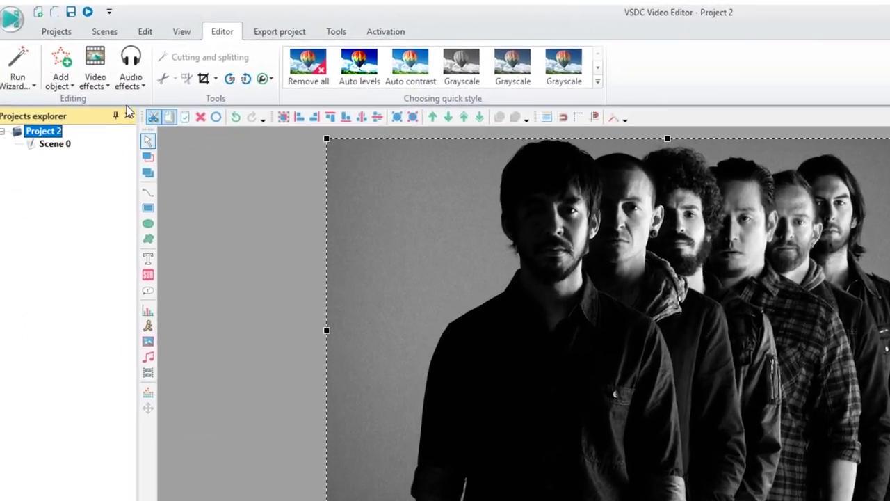
Apply a Gaussian blur filter to the background image for the whole parent duration.
left_click(66, 56)
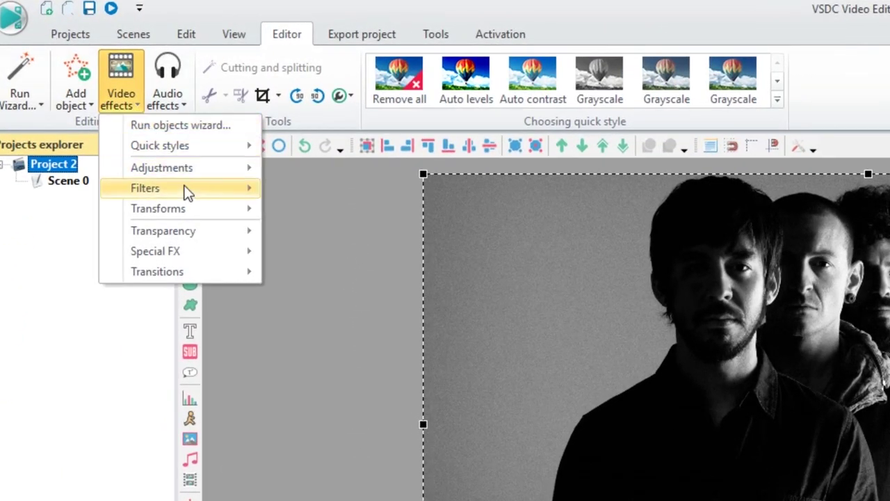
mouse_move(188, 191)
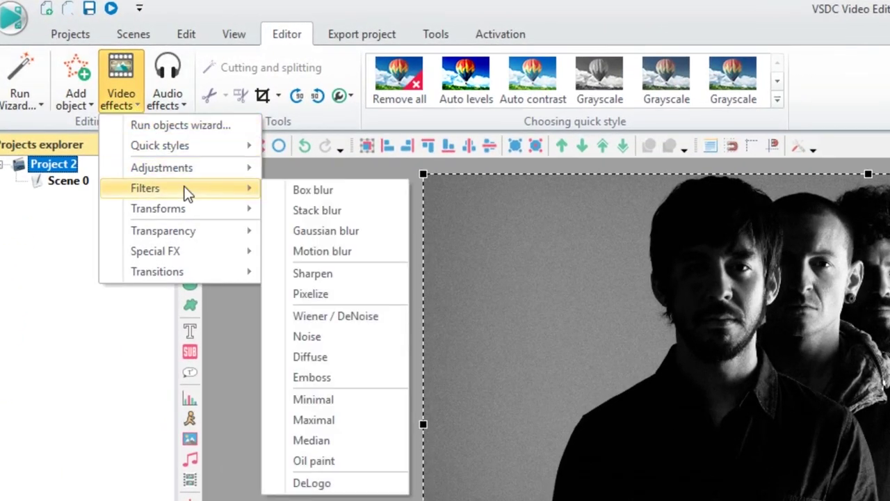
left_click(352, 232)
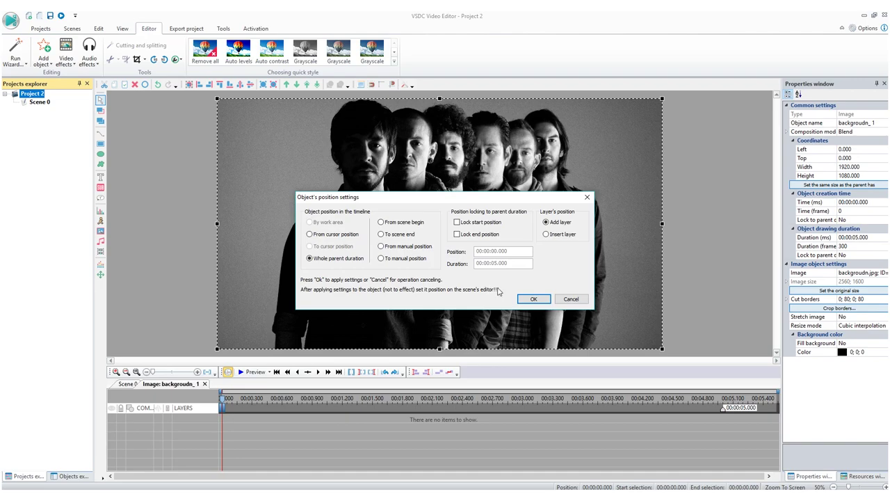
left_click(526, 300)
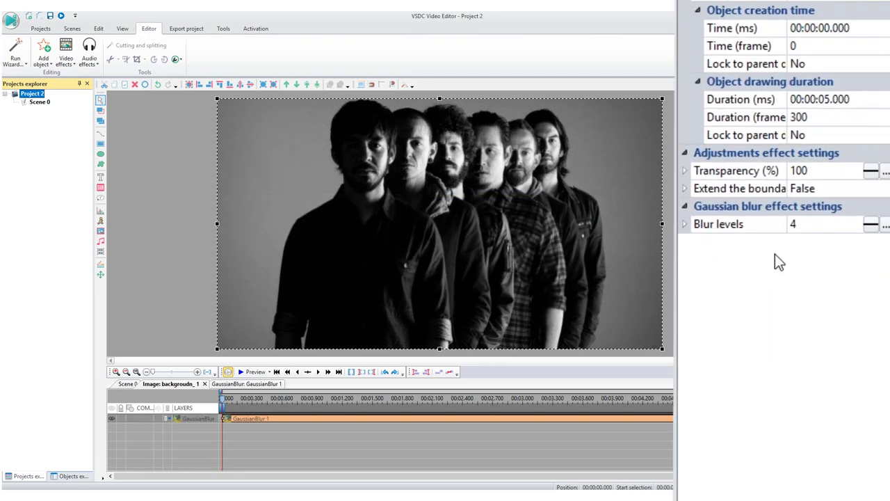
Increase the blur levels of the Gaussian blur on the background image.
left_click(857, 223)
left_click(856, 221)
left_click(857, 221)
left_click(856, 221)
left_click(856, 221)
left_click(857, 221)
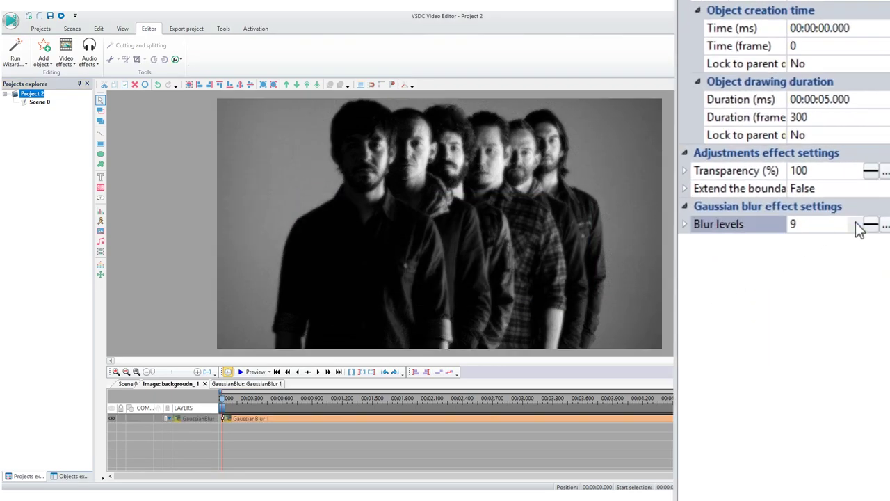
left_click(855, 230)
left_click(854, 230)
left_click(750, 245)
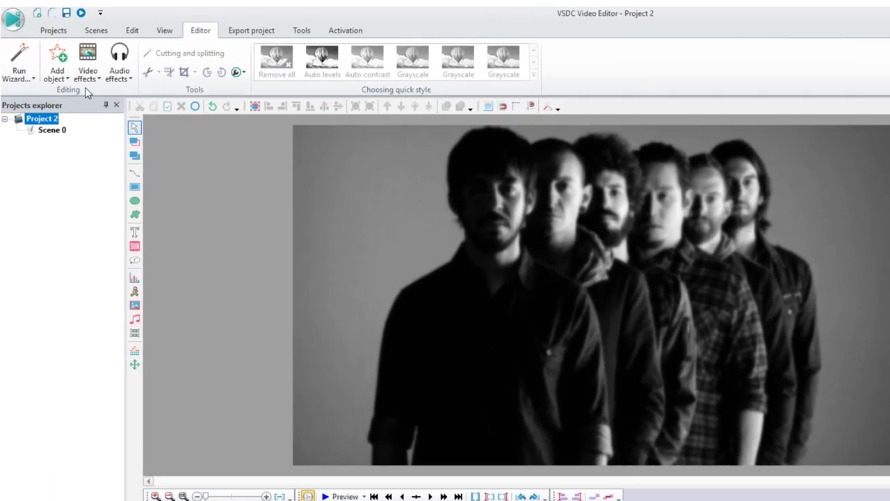
Add the album-cover.jpg image from the cursor position with a 5-second duration.
left_click(44, 54)
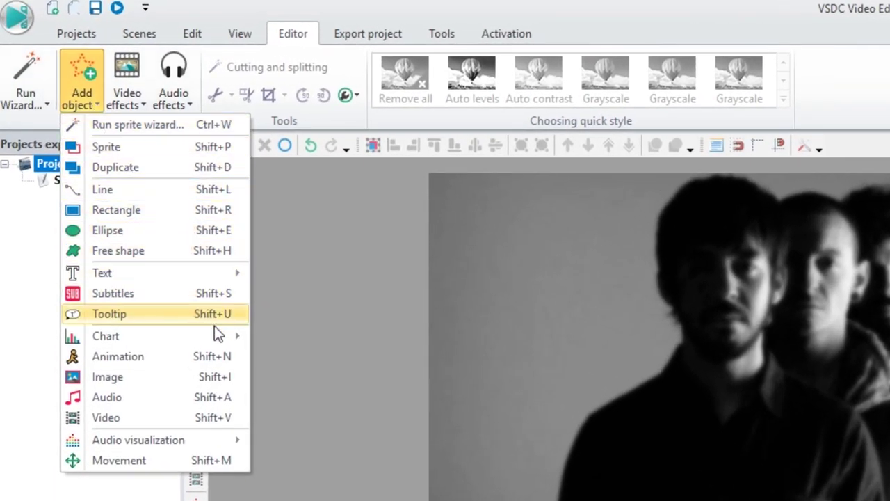
left_click(223, 376)
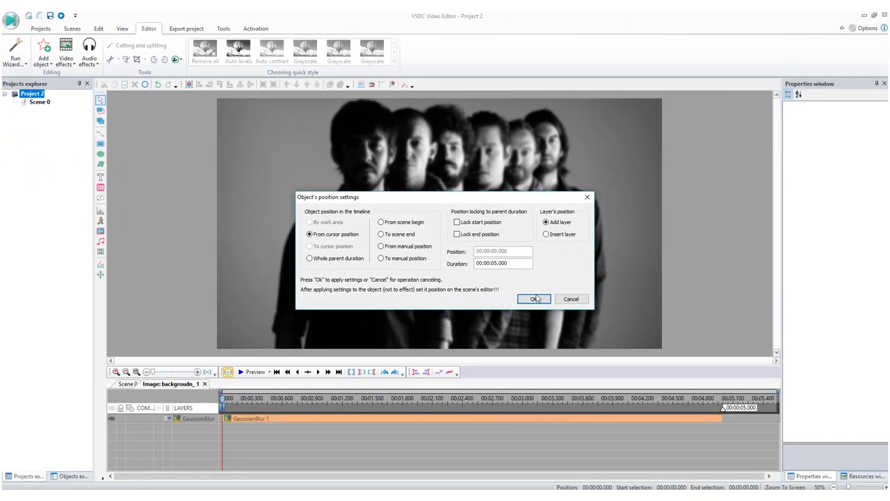
left_click(533, 299)
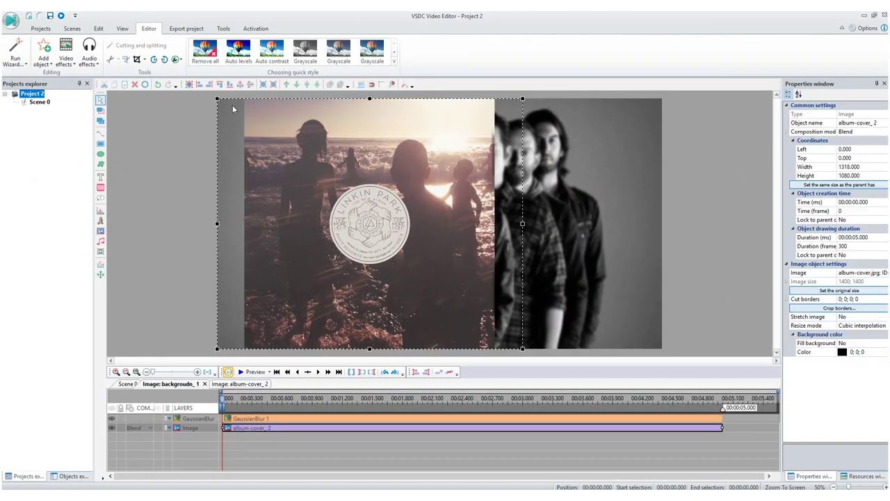
Shrink the album cover to about 458 by 366 and center it vertically and horizontally in the scene.
left_click_drag(464, 227, 459, 185)
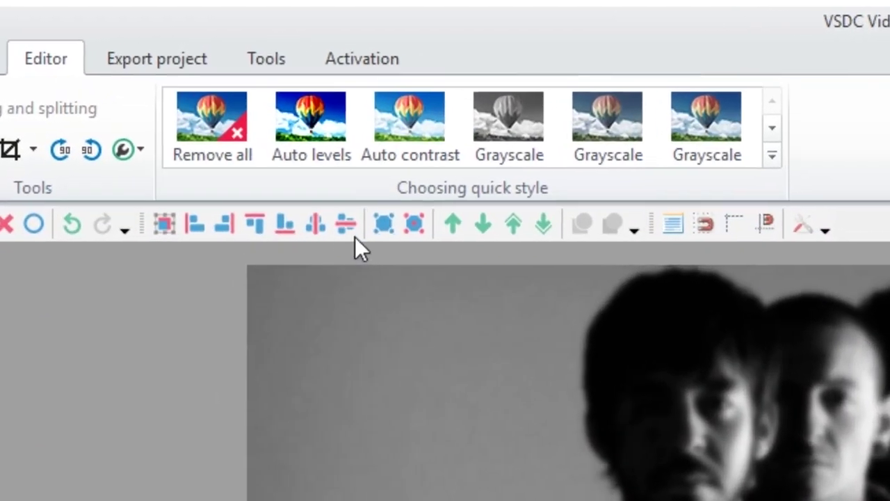
left_click(345, 223)
left_click(315, 223)
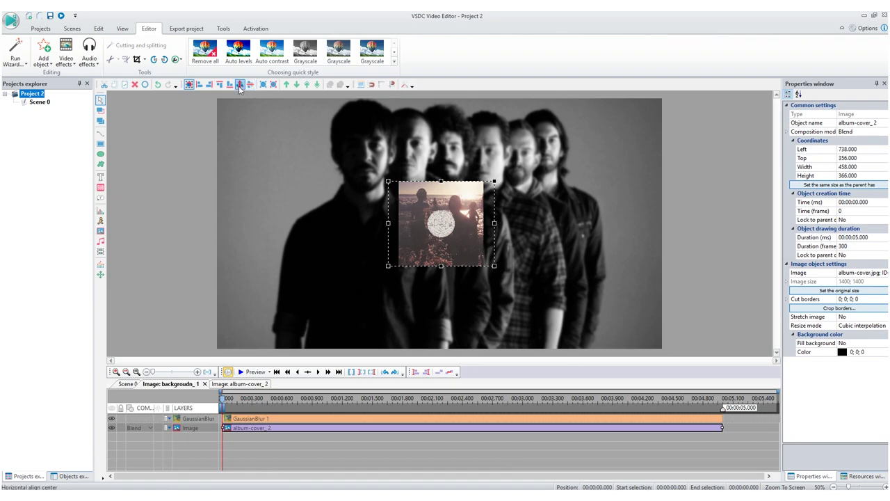
left_click(240, 84)
left_click(192, 180)
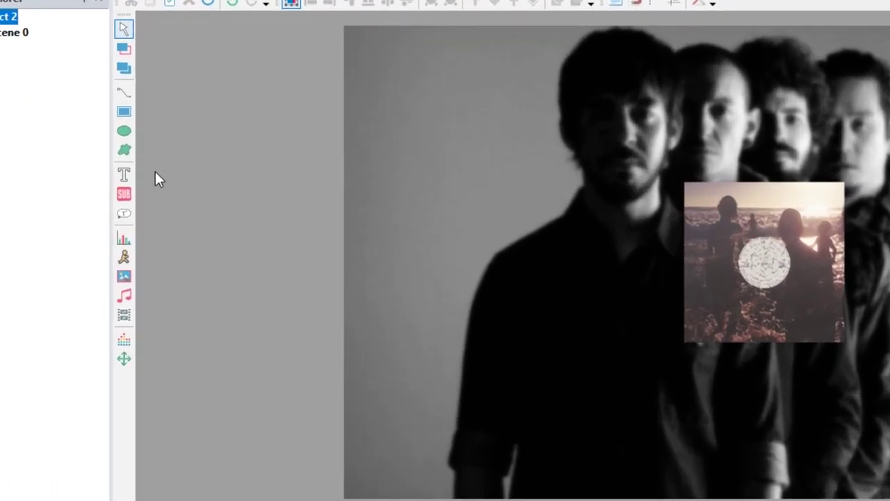
Insert a text object from the cursor position reading "Linkin Park - One More Light (2018)" and center its text.
left_click(100, 176)
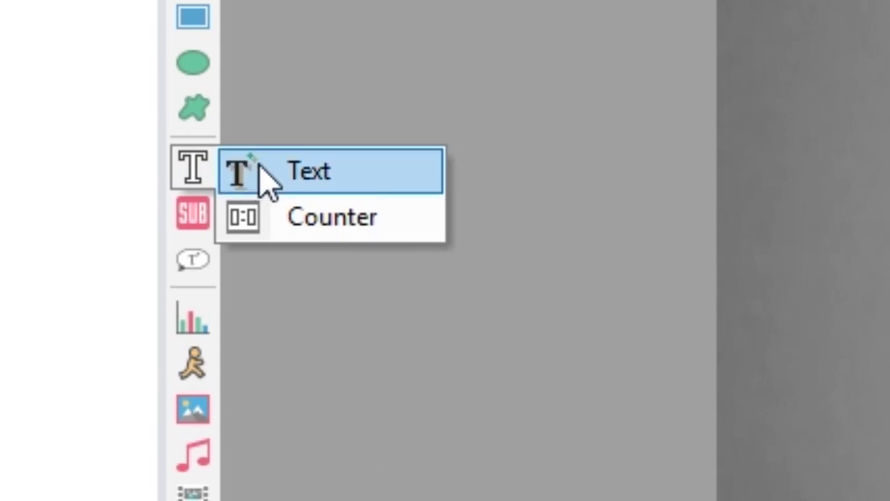
left_click(322, 184)
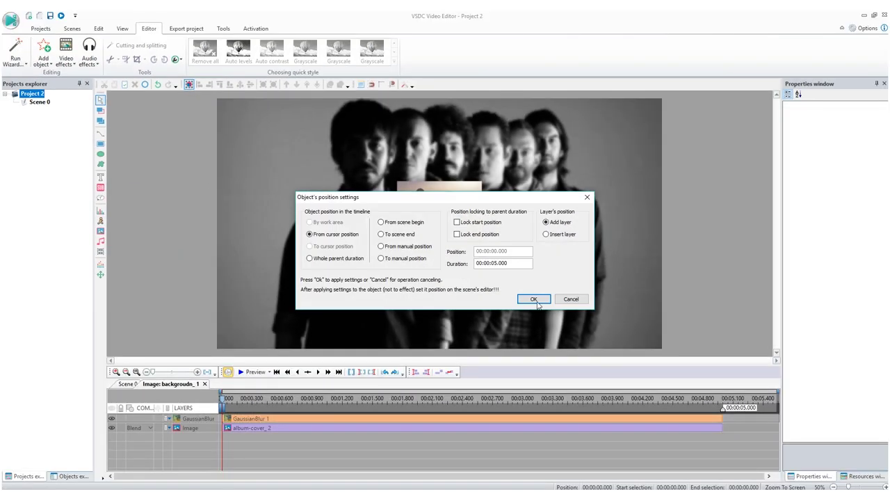
left_click(533, 299)
type("Linkin Park - One More Light (2018)")
key("ctrl+a")
key("ctrl+e")
key("Escape")
Move the song title text to just below the album cover.
left_click(389, 132)
left_click(425, 150)
left_click_drag(426, 150, 425, 284)
Select the album cover and the song title together and move them higher in the scene.
left_click(458, 247)
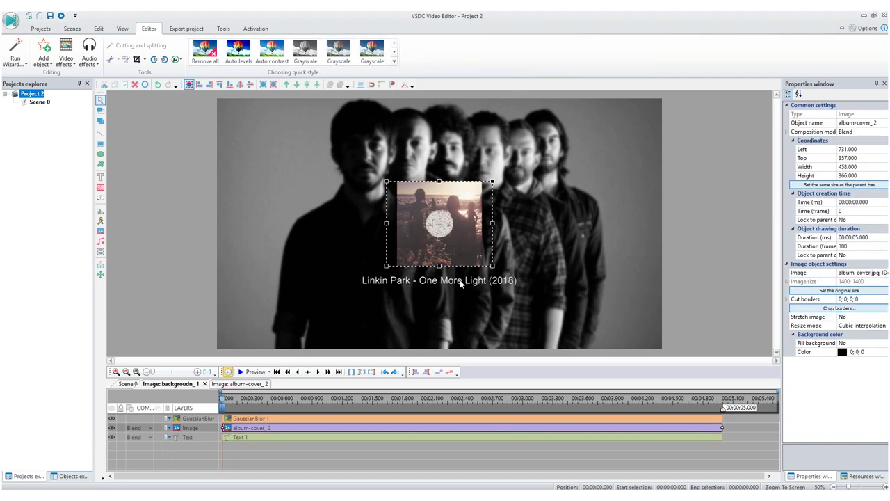
left_click(459, 284)
left_click(456, 248, "ctrl")
left_click_drag(455, 248, 457, 221)
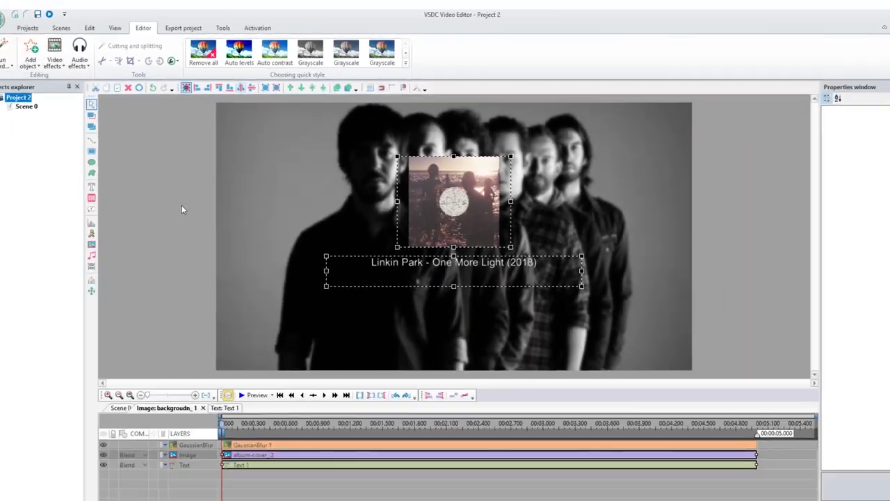
Add an audio spectrum from the One More Light audio file, about 674 by 316 below the title, and move the playhead to about 2.8 seconds.
left_click(104, 481)
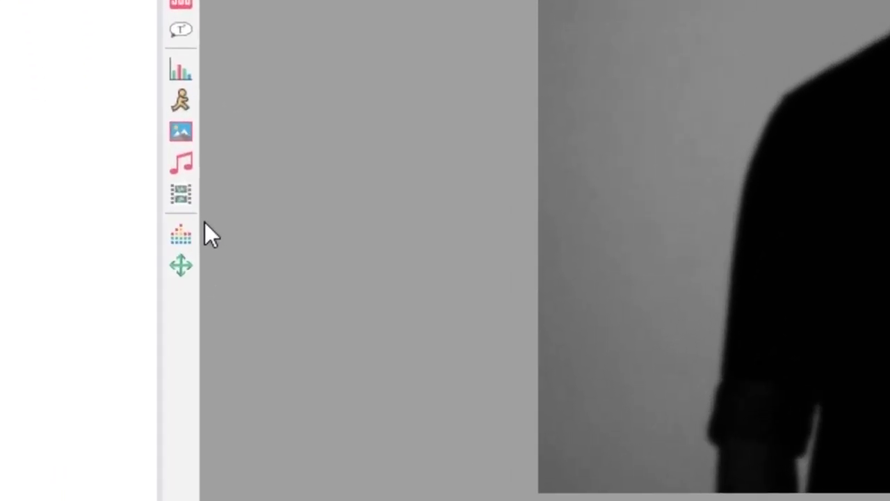
left_click(104, 264)
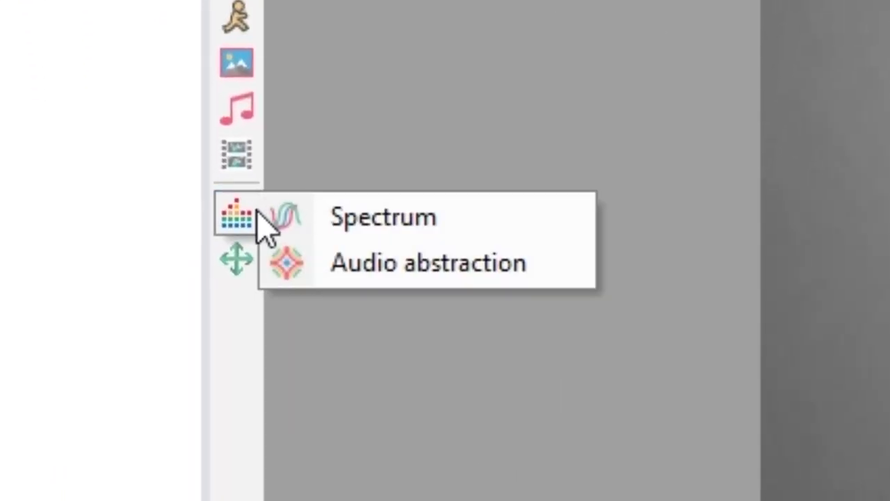
left_click(575, 212)
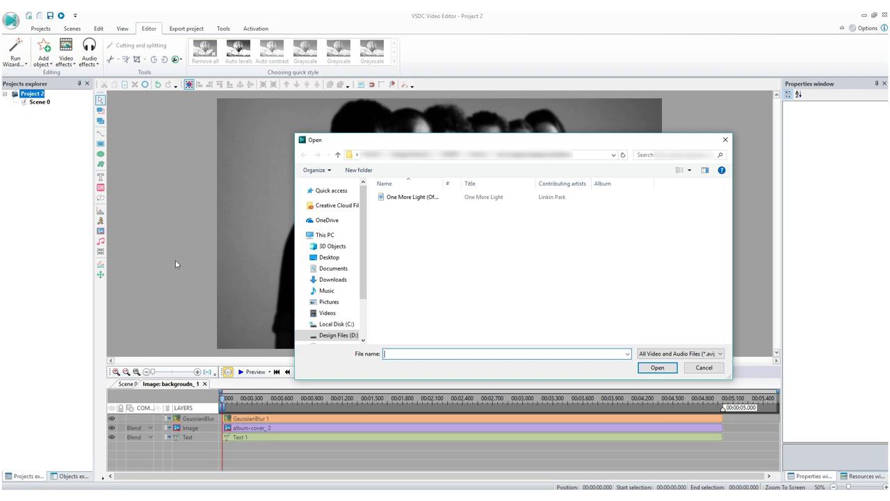
double_click(400, 199)
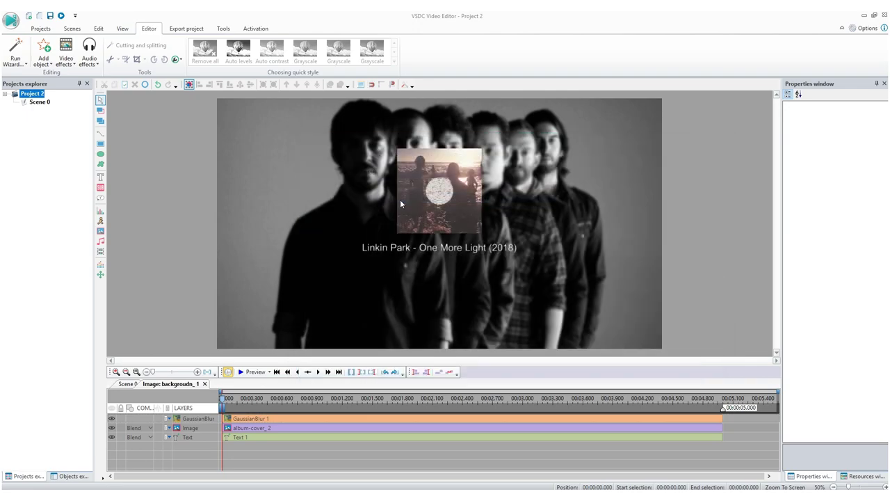
left_click(533, 299)
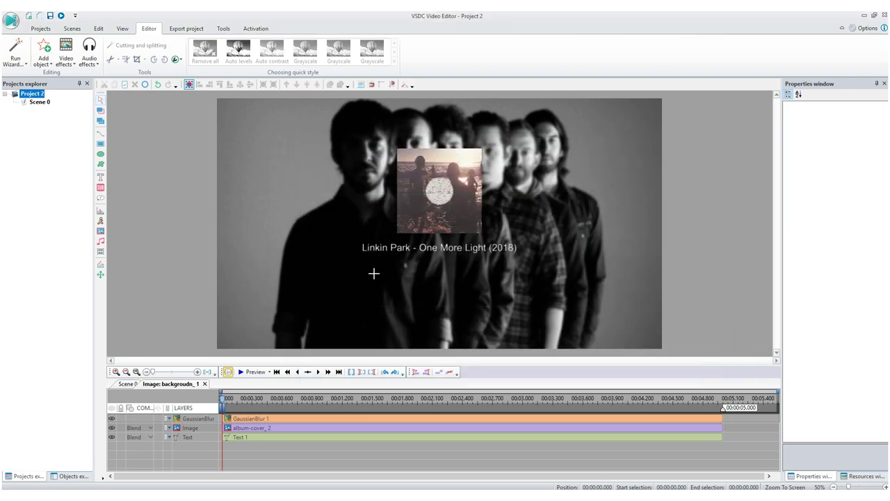
left_click_drag(360, 256, 517, 328)
left_click_drag(153, 373, 180, 373)
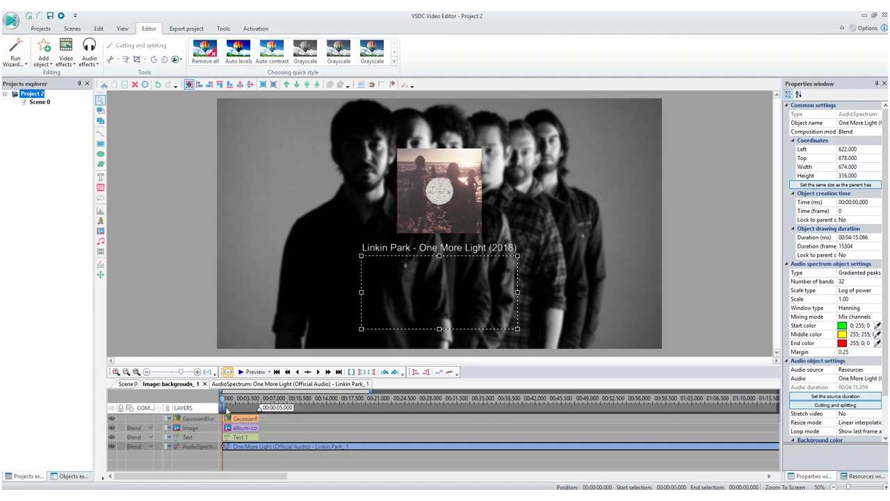
left_click_drag(224, 403, 244, 403)
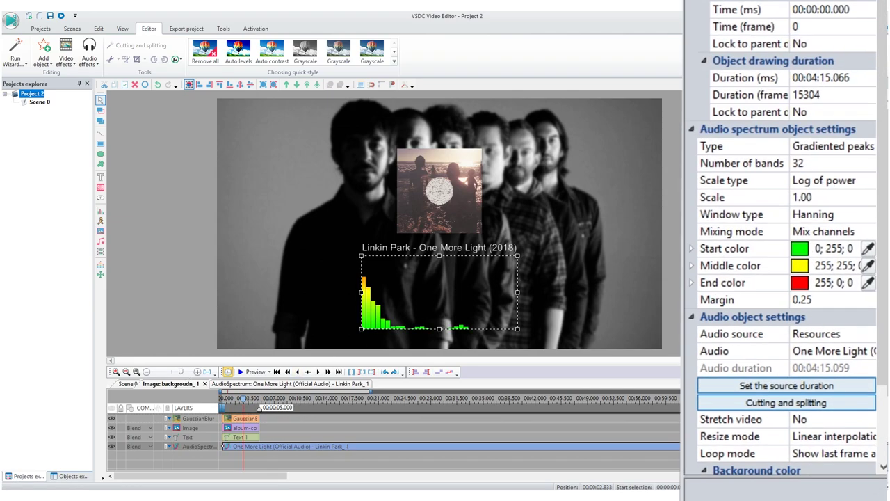
Set the audio spectrum's start color to white (#FFFFFF).
left_click_drag(882, 260, 884, 279)
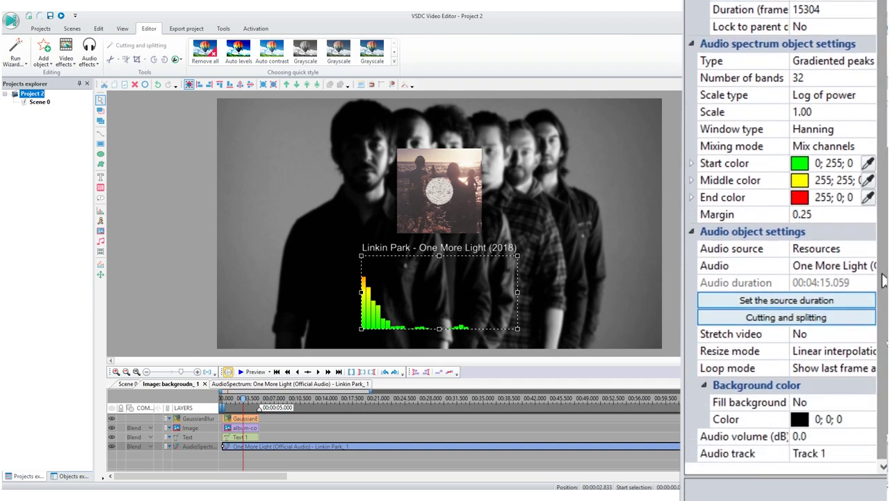
left_click(850, 164)
left_click(853, 163)
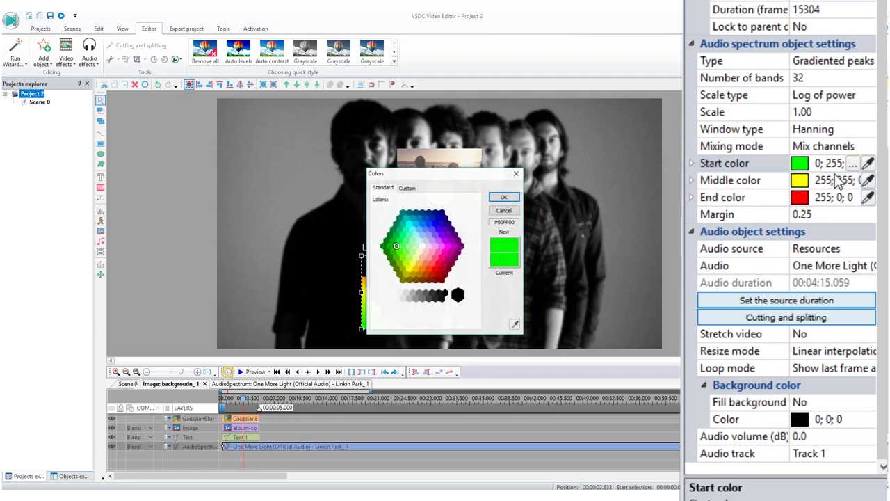
left_click(386, 295)
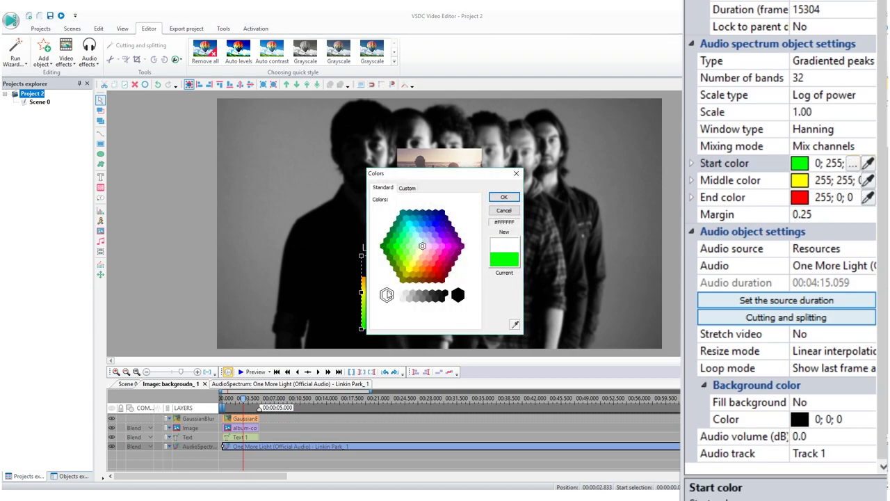
left_click(503, 199)
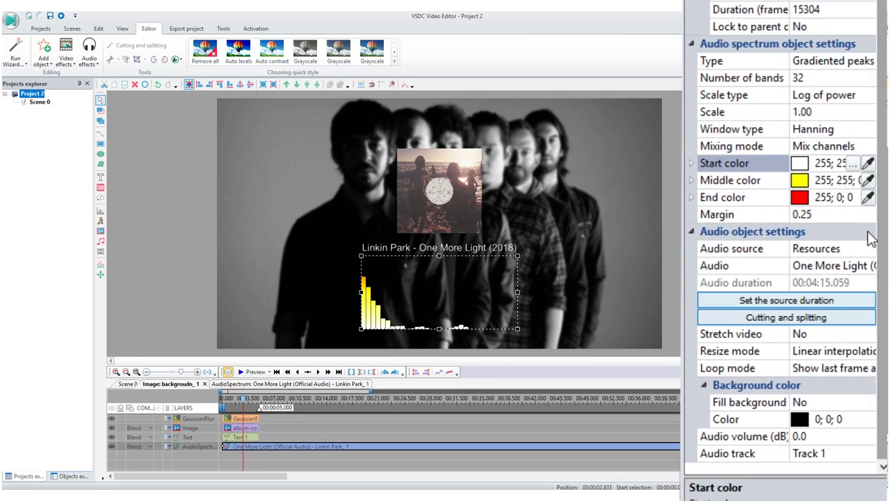
Set the audio spectrum to 32 bands, a scale of 0.99 and the Blackman window type.
left_click(872, 93)
left_click(863, 81)
left_click(868, 81)
left_click(869, 81)
left_click(869, 82)
left_click(869, 81)
left_click(869, 81)
left_click(868, 82)
left_click(869, 75)
left_click(869, 76)
left_click(869, 76)
left_click(869, 76)
left_click(870, 76)
left_click(869, 76)
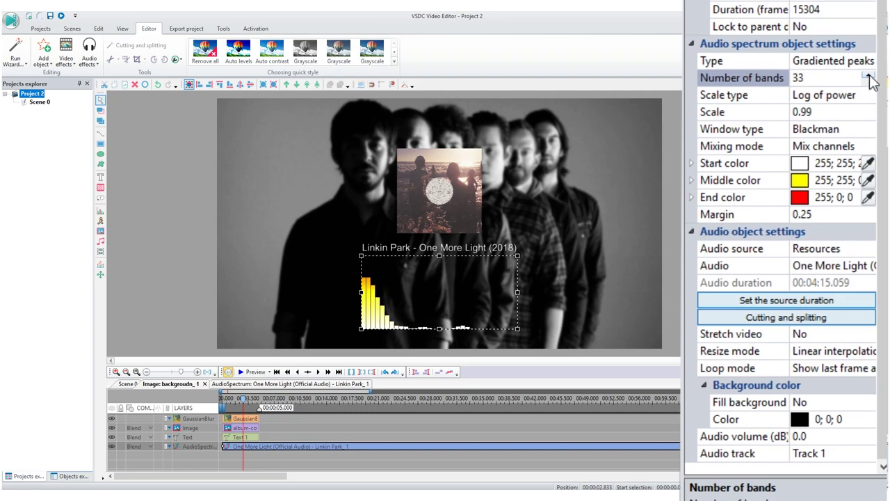
left_click(868, 81)
Try the Gradiented lines type for the audio spectrum and settle on Gradiented dash.
left_click(869, 61)
left_click(869, 60)
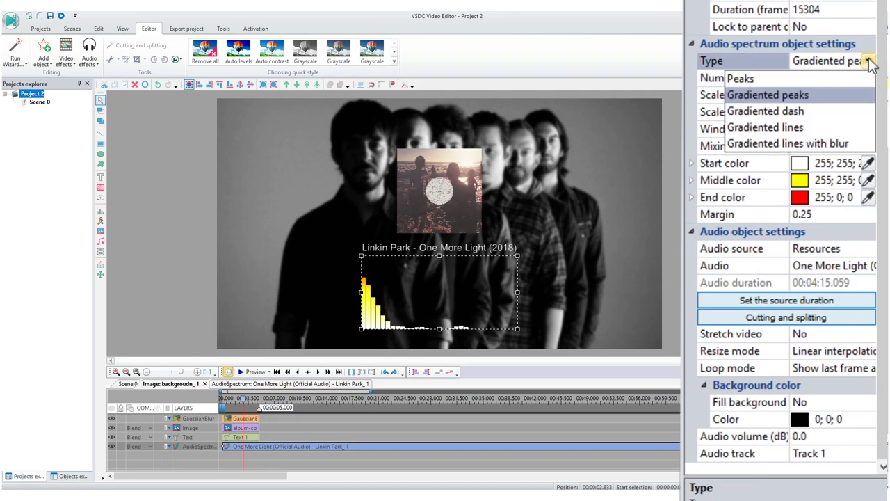
left_click(842, 127)
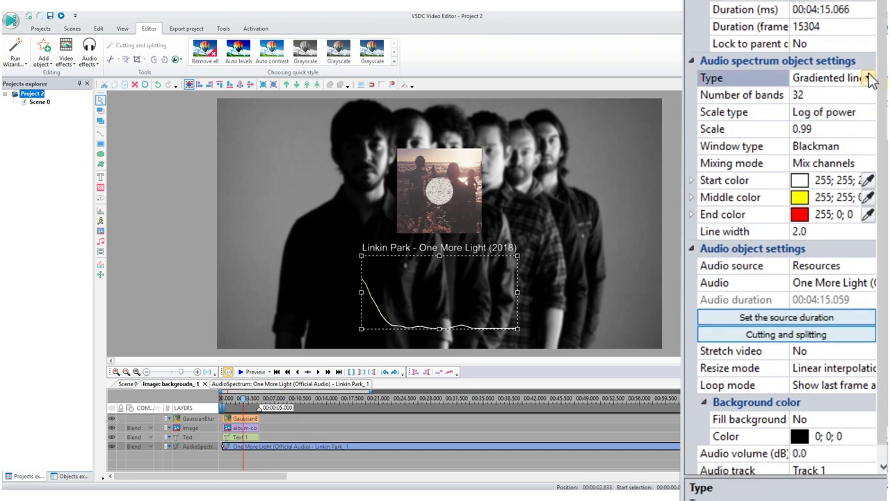
left_click(842, 77)
left_click(829, 128)
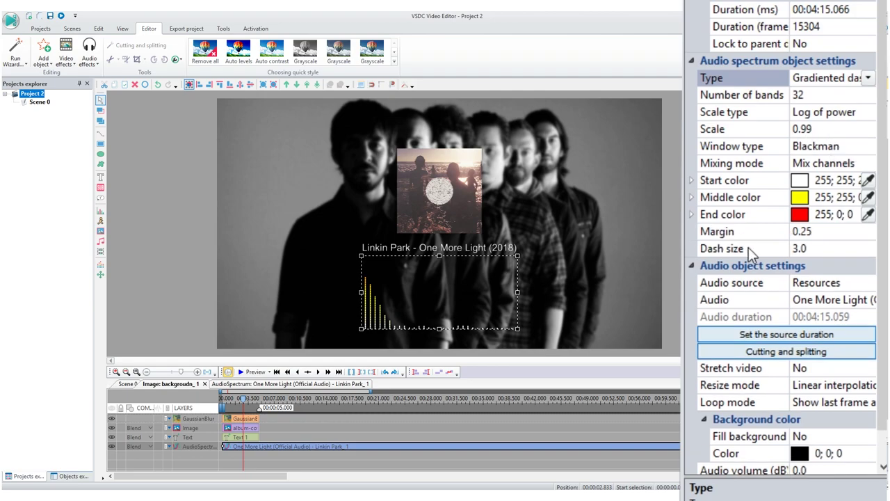
Apply a Rotate effect to the audio spectrum object from the cursor position and set its rotation angle to 180.
scroll(884, 196, "down", 2)
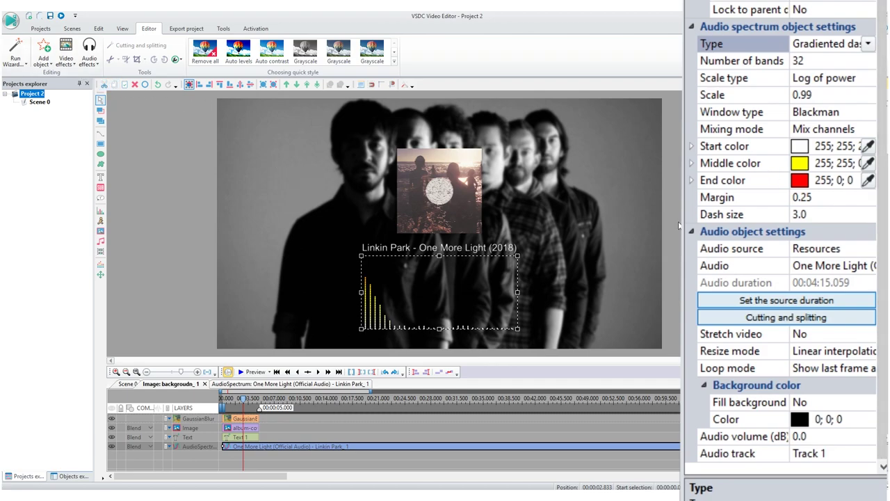
scroll(678, 225, "up", 2)
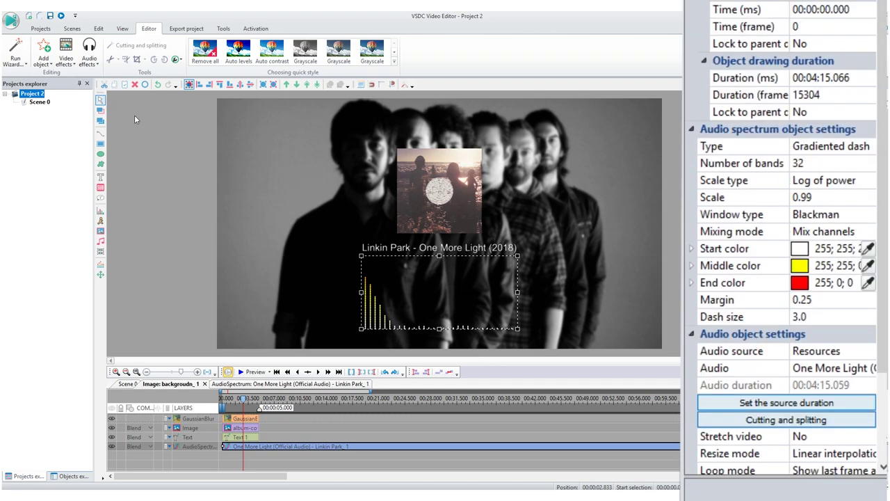
left_click(66, 54)
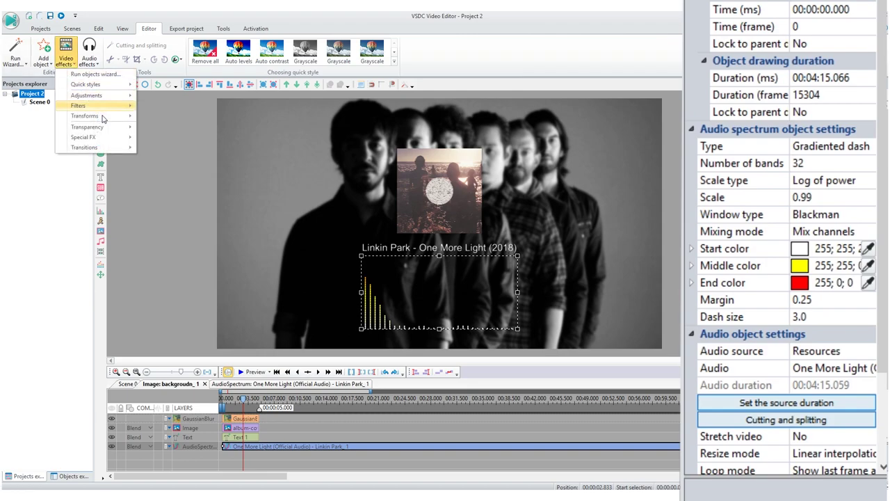
mouse_move(103, 119)
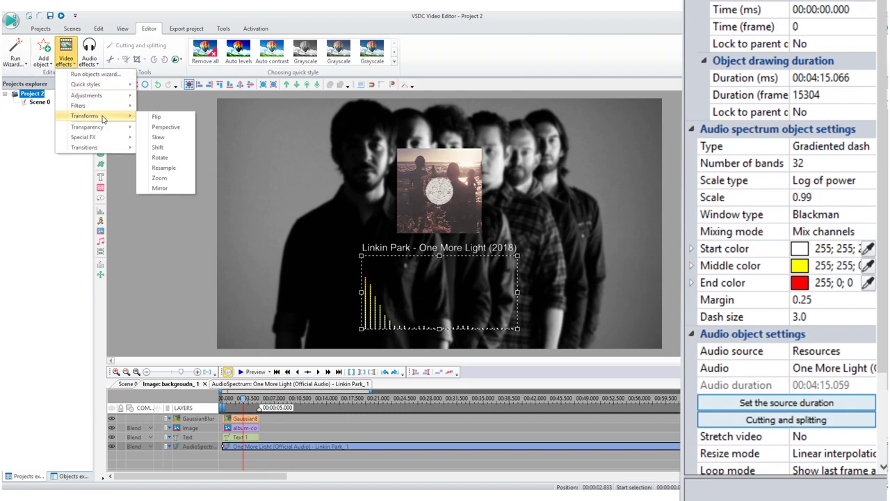
left_click(179, 160)
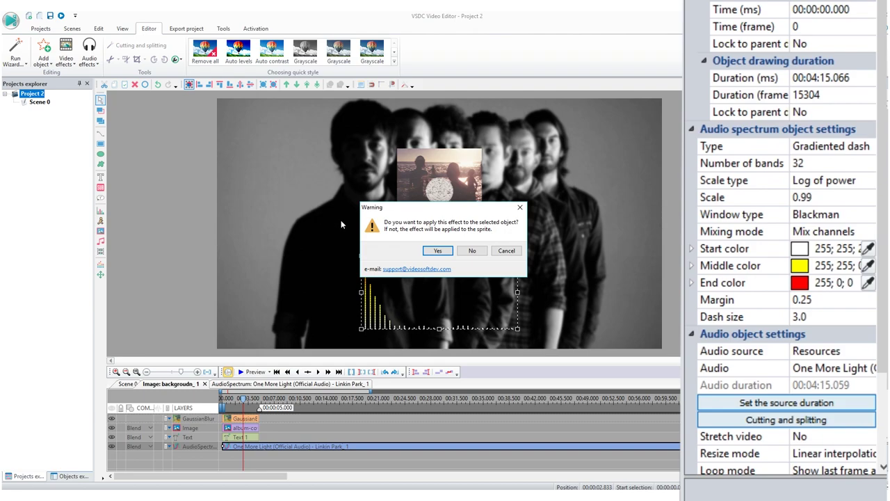
left_click(437, 251)
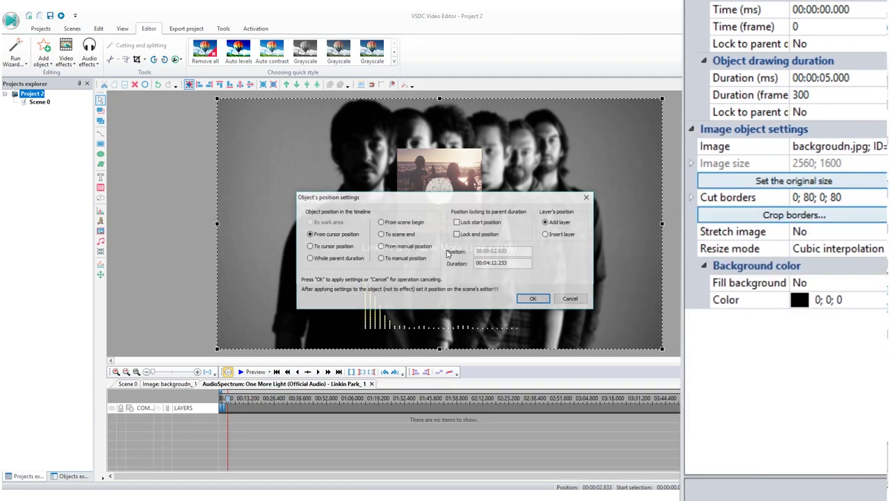
left_click(533, 299)
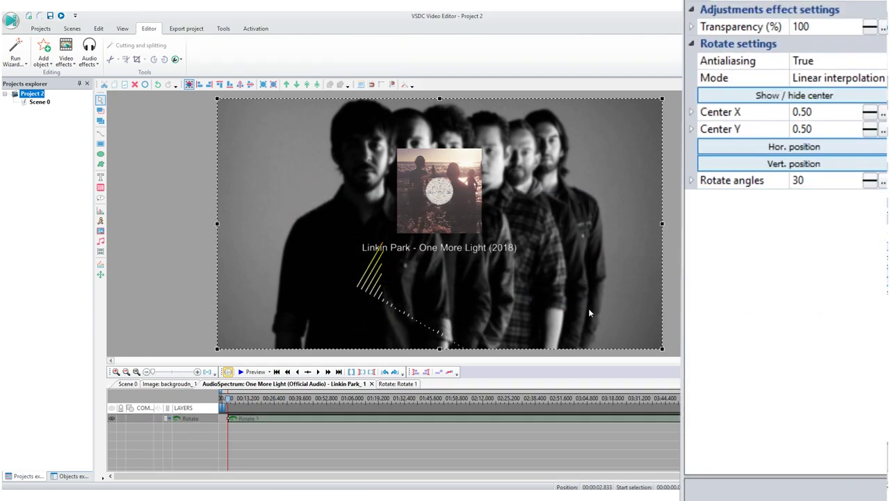
left_click(835, 188)
left_click_drag(855, 179, 855, 181)
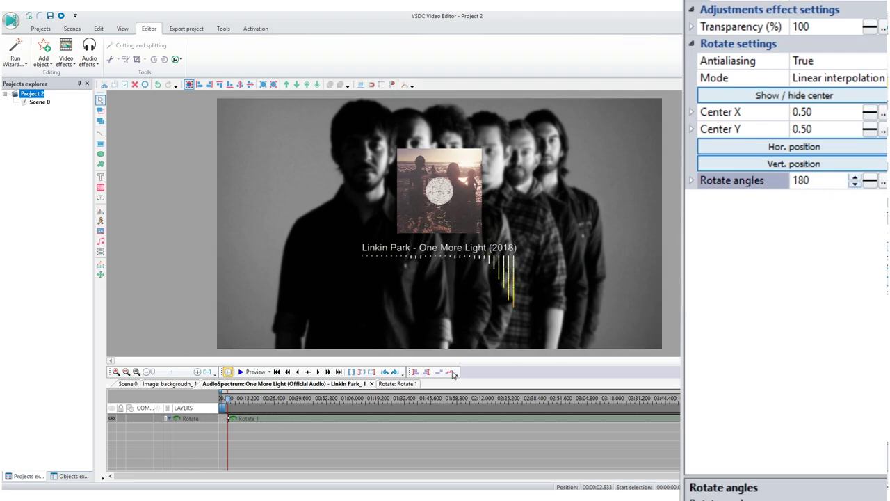
Extend the title text, album cover and Gaussian blur to about 4:14 on the background image's timeline.
left_click(169, 384)
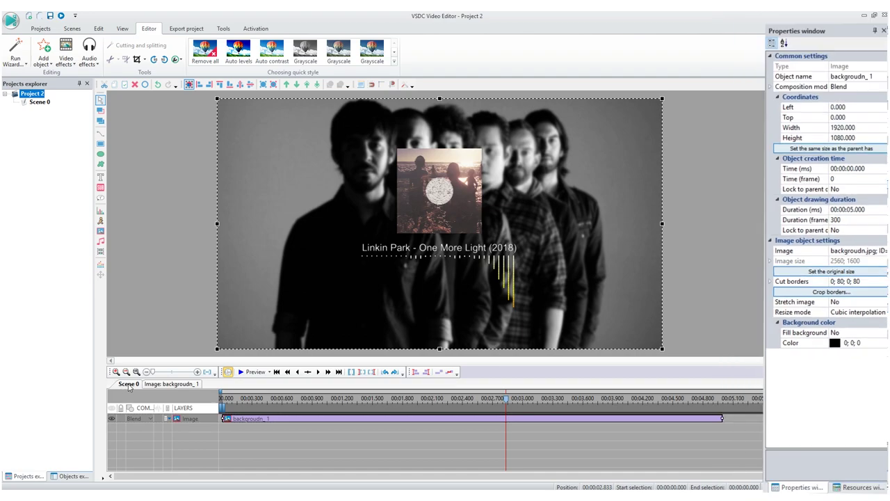
left_click(417, 436)
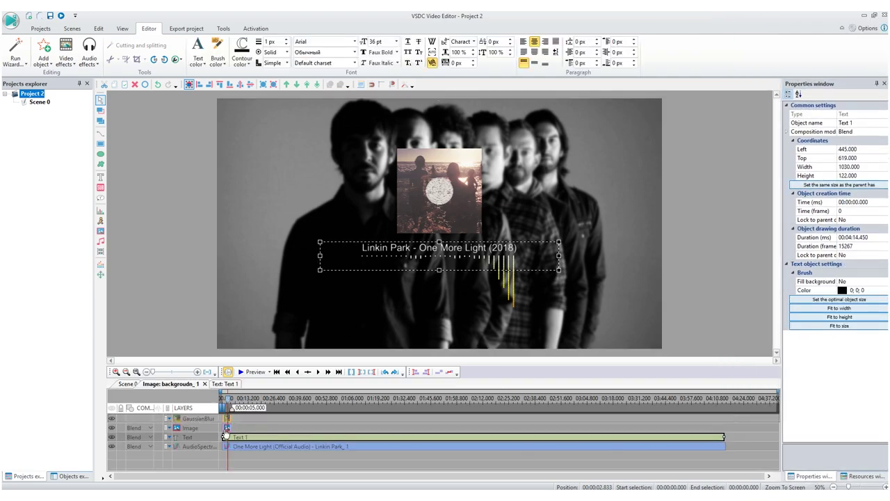
left_click(226, 428)
left_click_drag(228, 426, 722, 422)
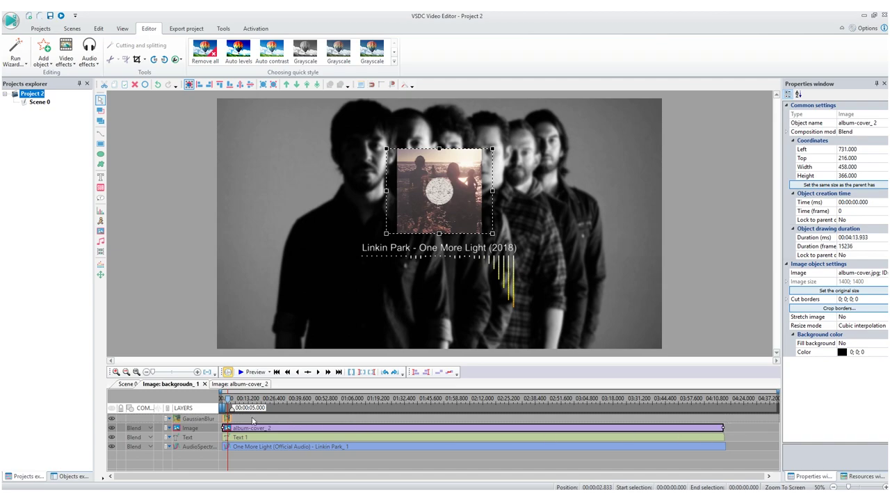
left_click(228, 419)
left_click_drag(335, 418, 720, 420)
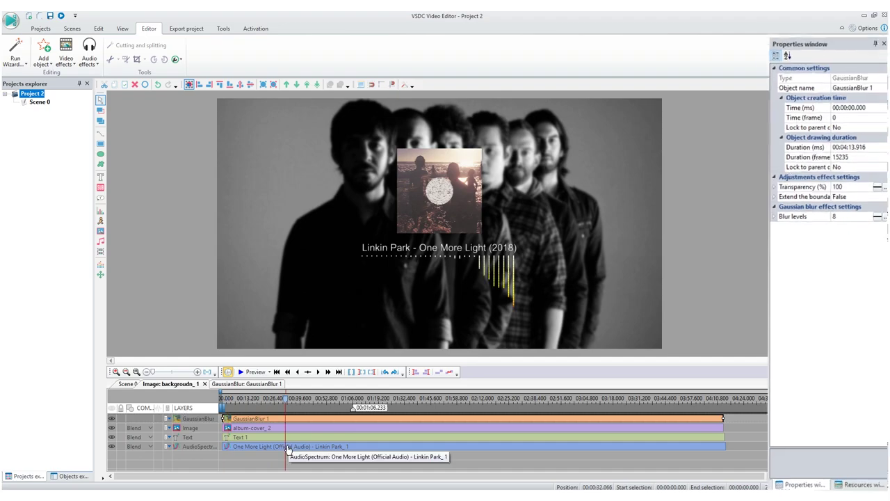
Try the Log of magnitude and Power scale types for the audio spectrum and go back to Log of power.
left_click(285, 445)
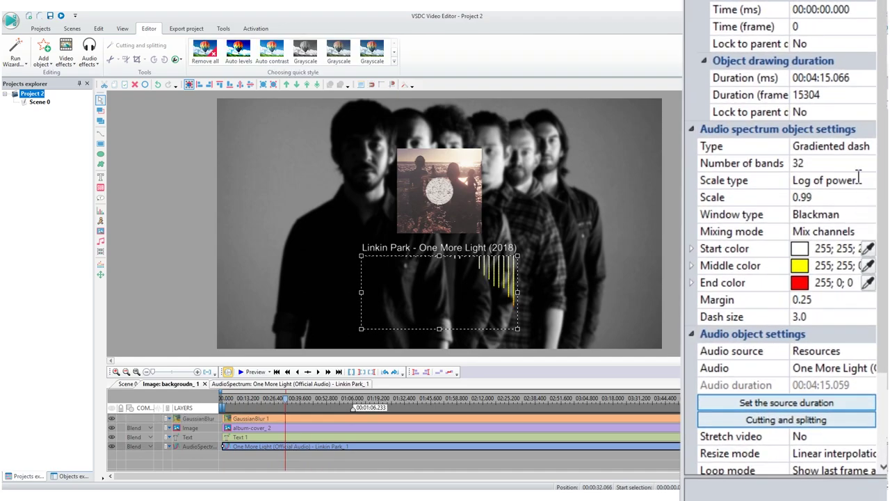
left_click(858, 179)
left_click(867, 180)
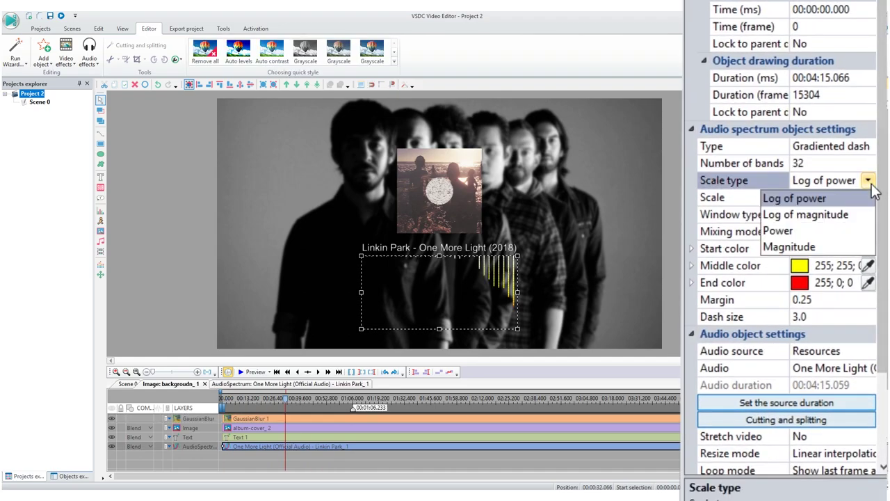
left_click(850, 215)
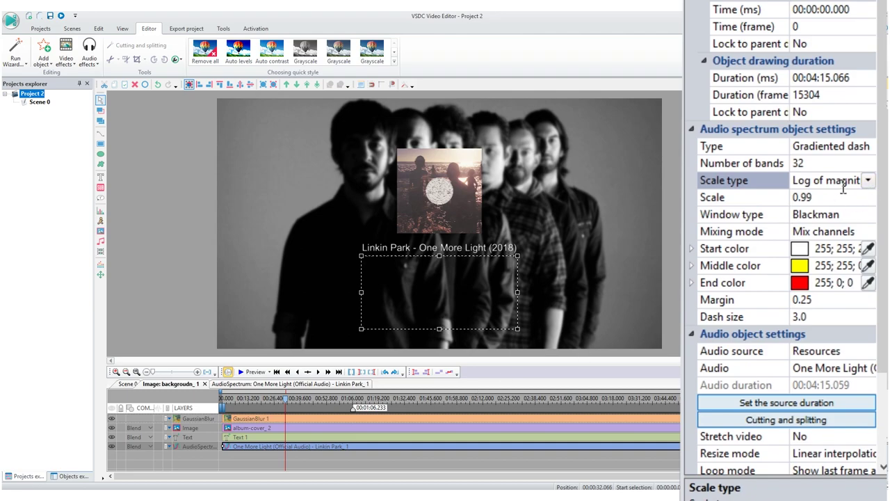
left_click(868, 180)
left_click(839, 231)
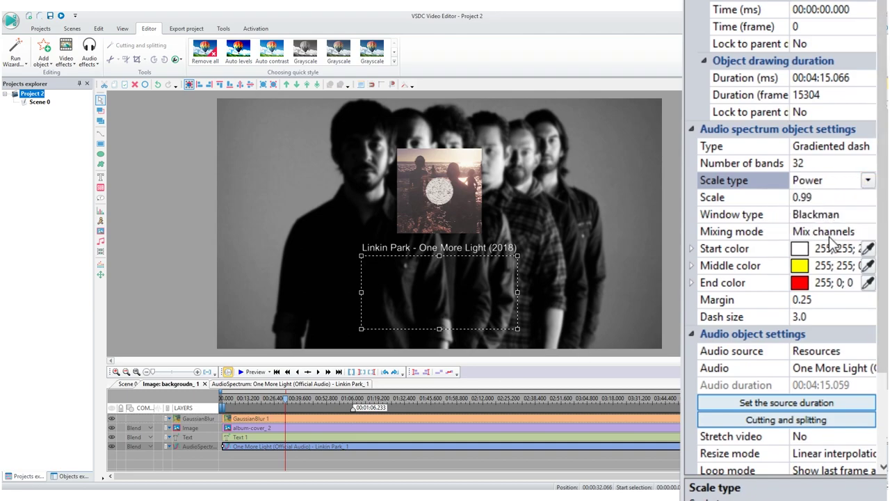
left_click(287, 401)
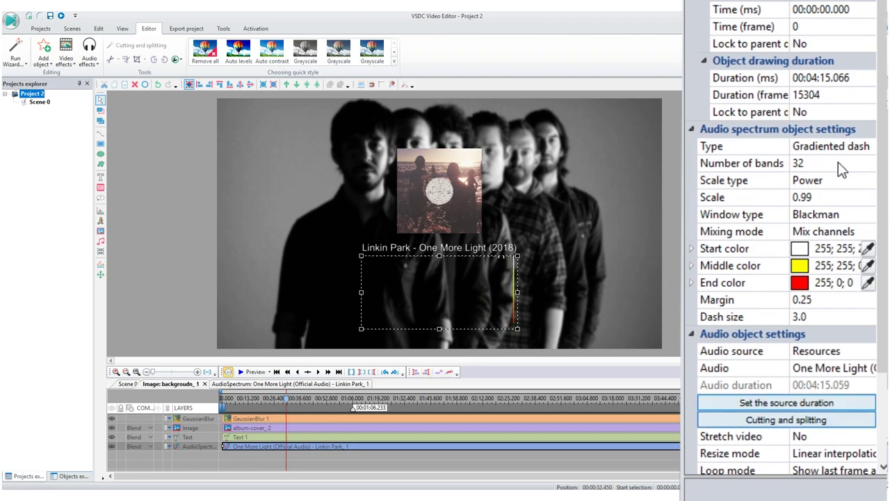
left_click(860, 180)
left_click(868, 180)
left_click(859, 203)
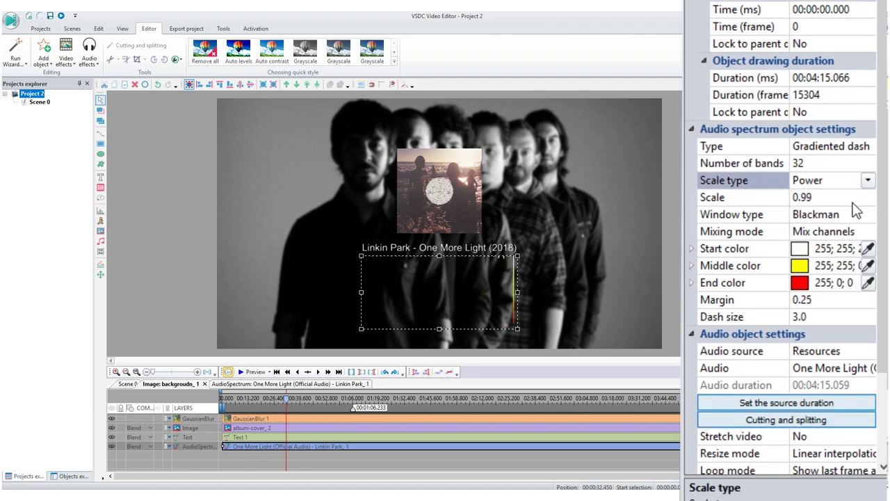
left_click(861, 201)
Set the audio spectrum's window type to Hamming.
left_click(860, 214)
left_click(867, 214)
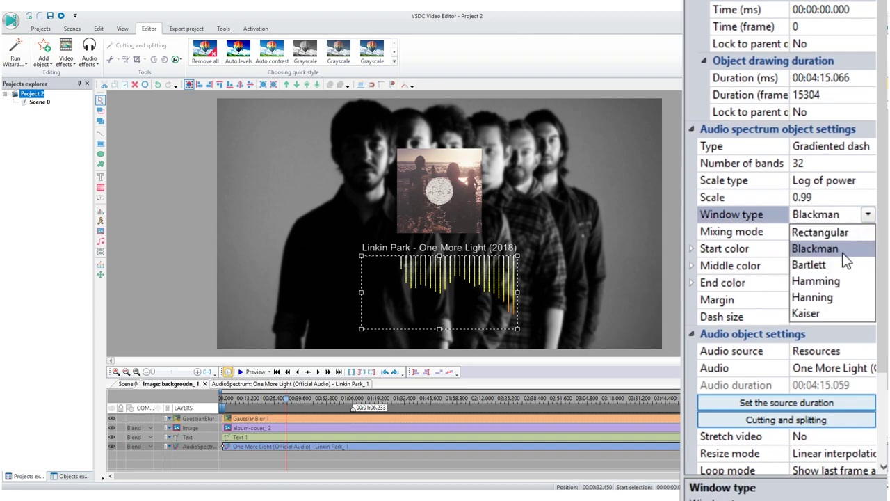
left_click(826, 287)
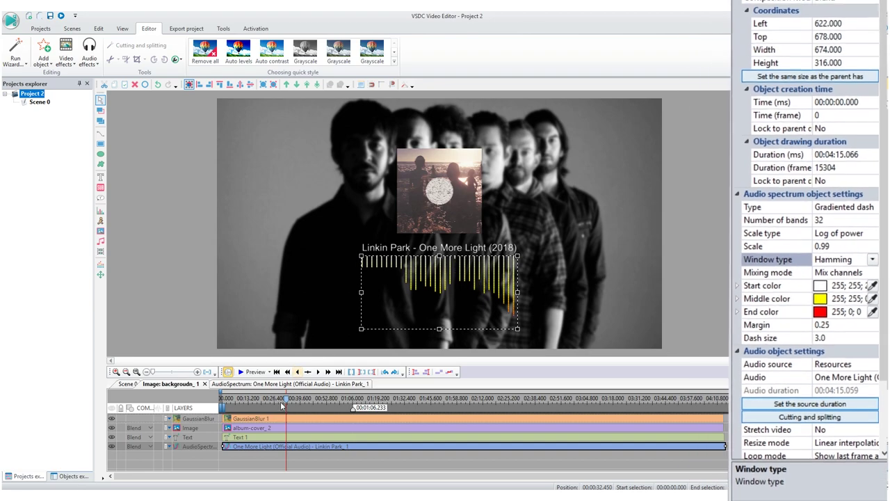
Add an audio abstraction from the One More Light audio file, starting at 0, and move its layer between the Gaussian blur and album cover.
left_click(185, 318)
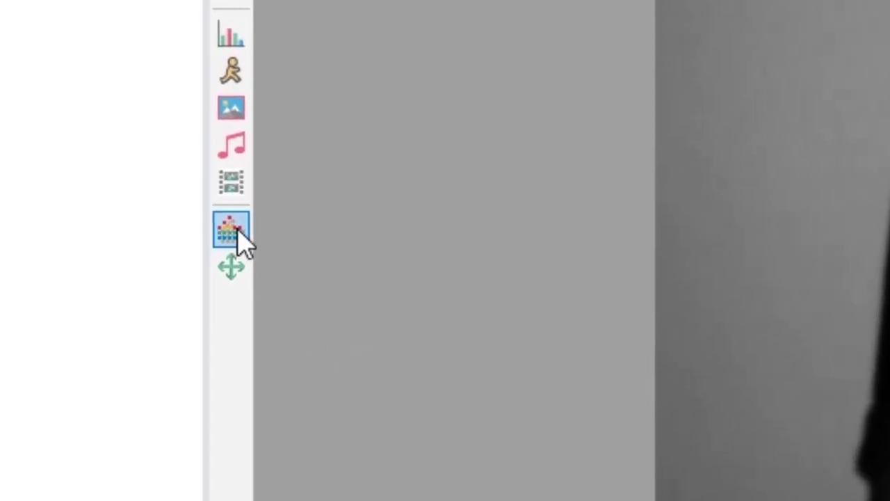
left_click(181, 243)
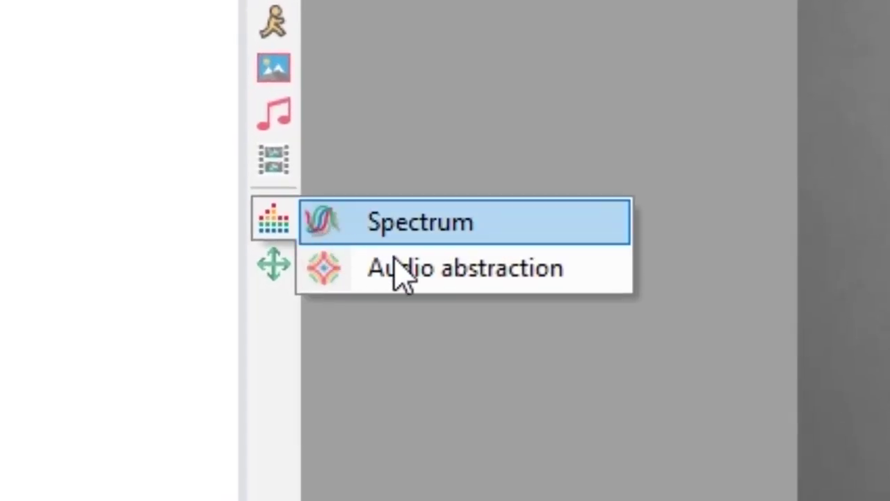
left_click(565, 281)
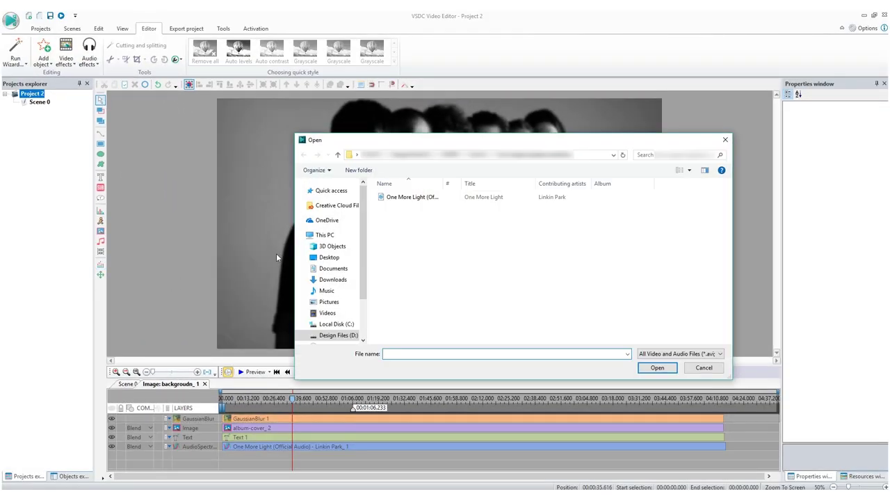
double_click(411, 197)
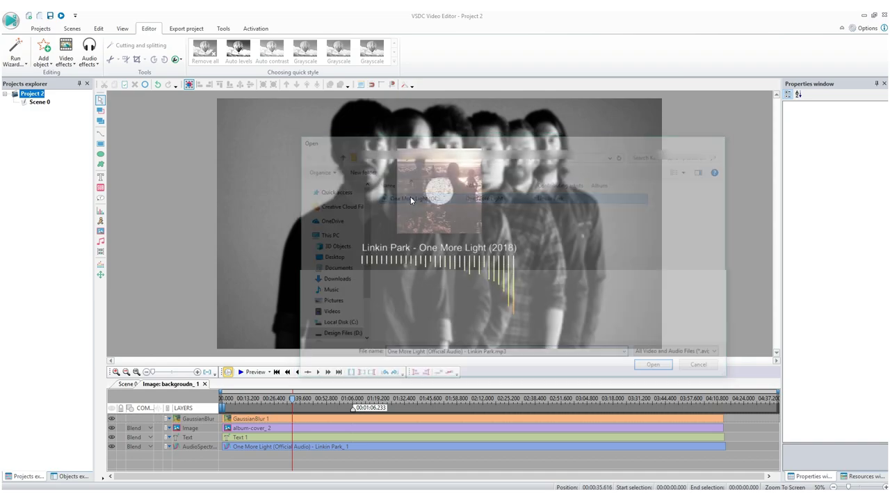
left_click(533, 299)
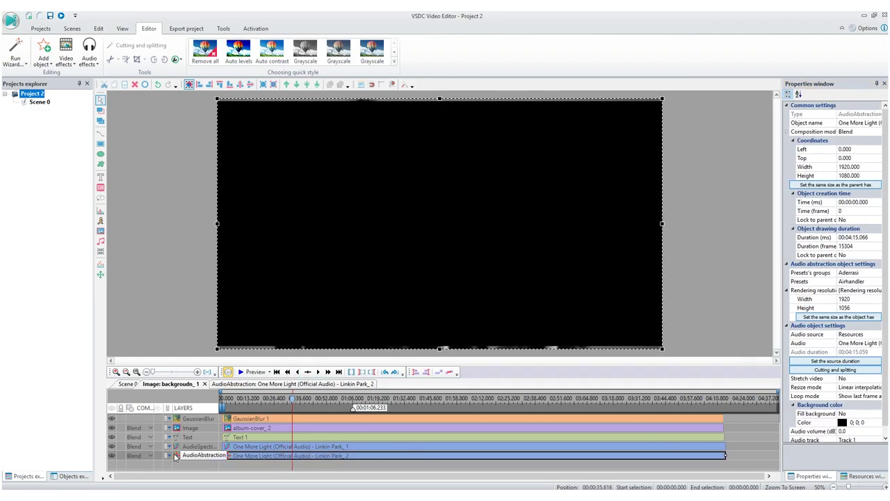
left_click_drag(189, 458, 186, 427)
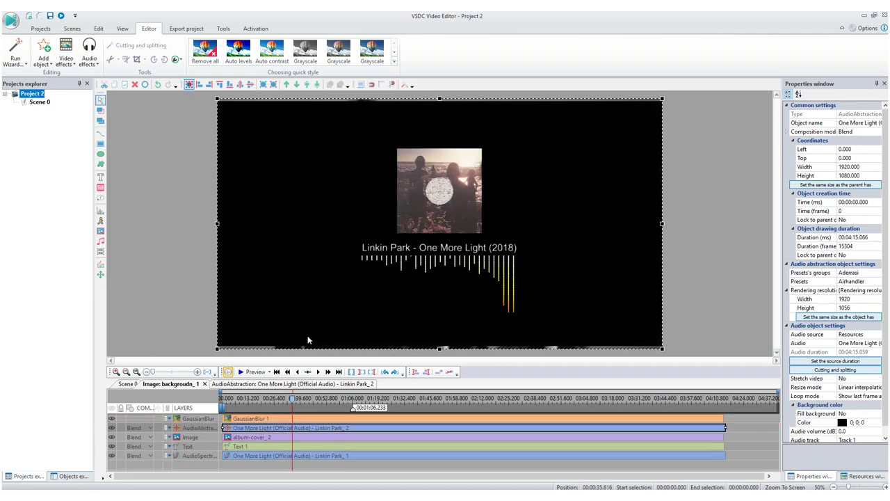
Move the playhead to about 22 seconds and set the audio abstraction layer's composition mode to Overlay.
left_click(262, 399)
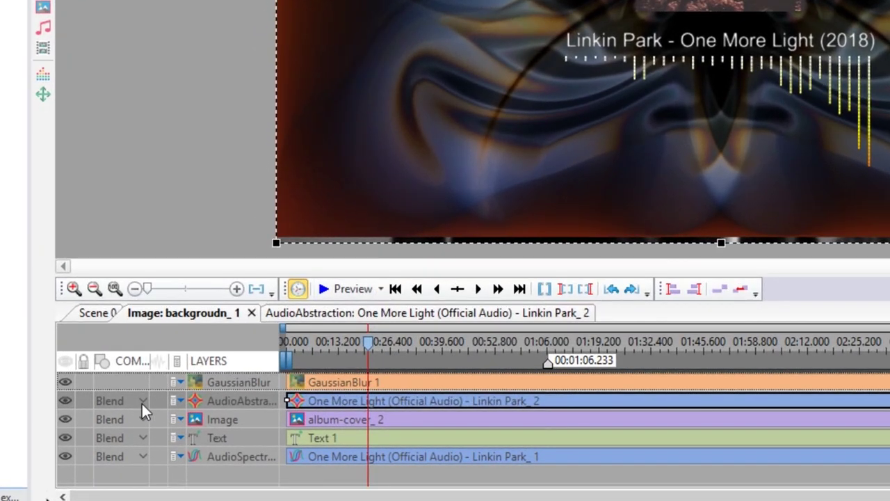
left_click(149, 428)
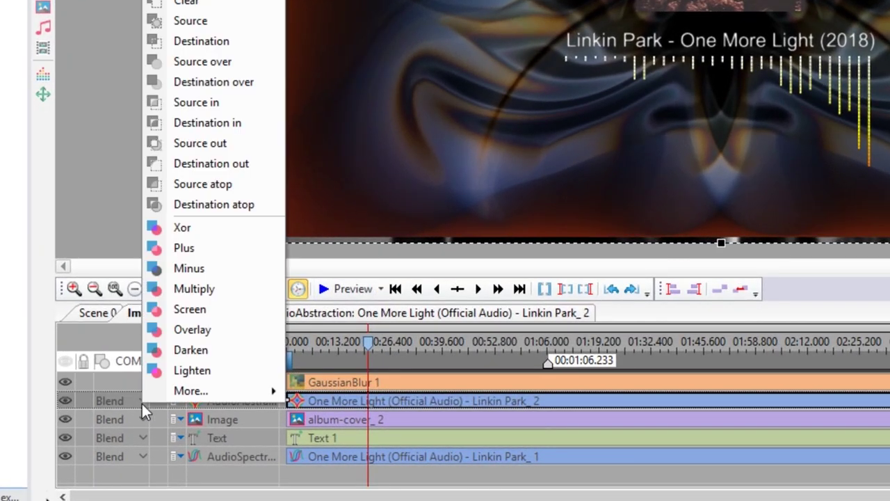
left_click(193, 329)
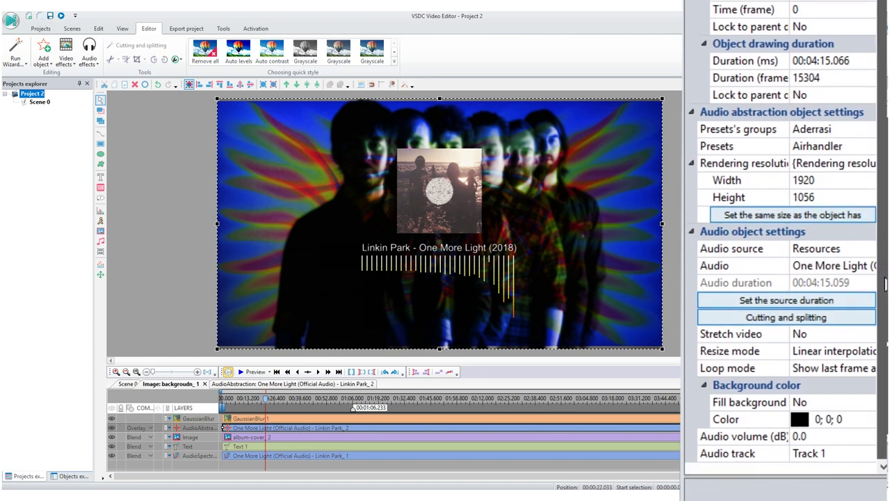
Try the Martin preset group for the audio abstraction and settle on Stahlregen.
left_click(866, 133)
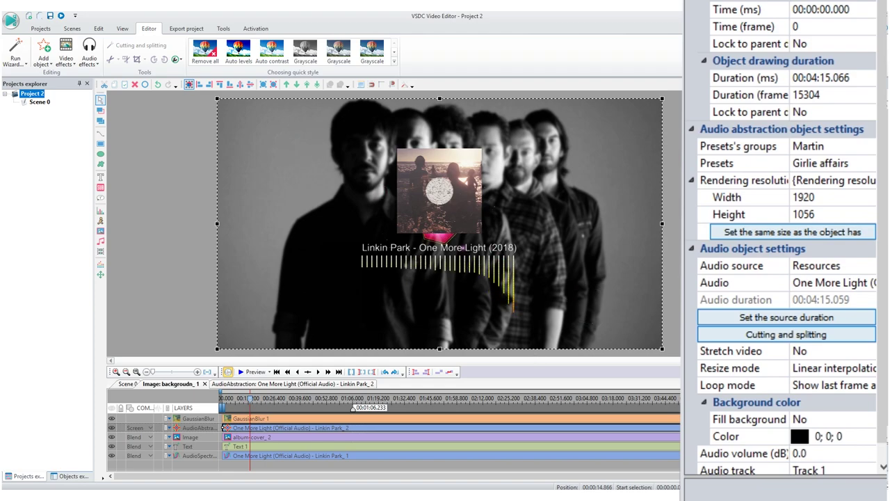
left_click(862, 147)
left_click(868, 147)
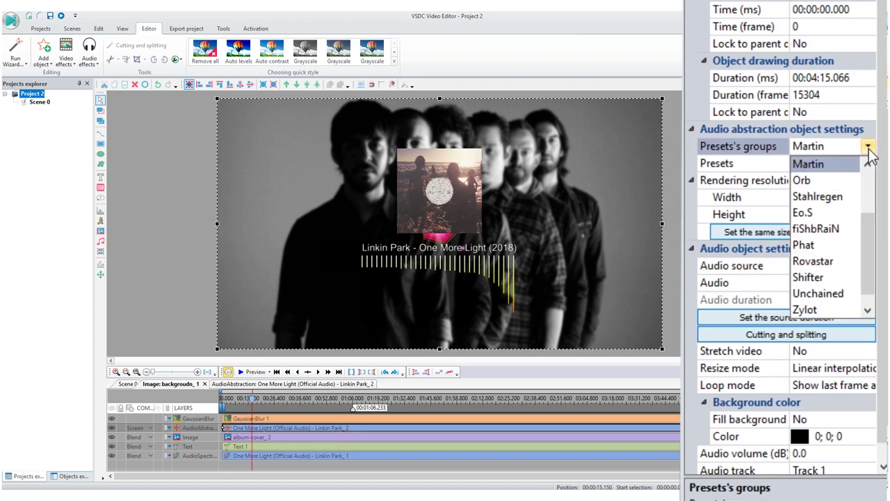
left_click(840, 197)
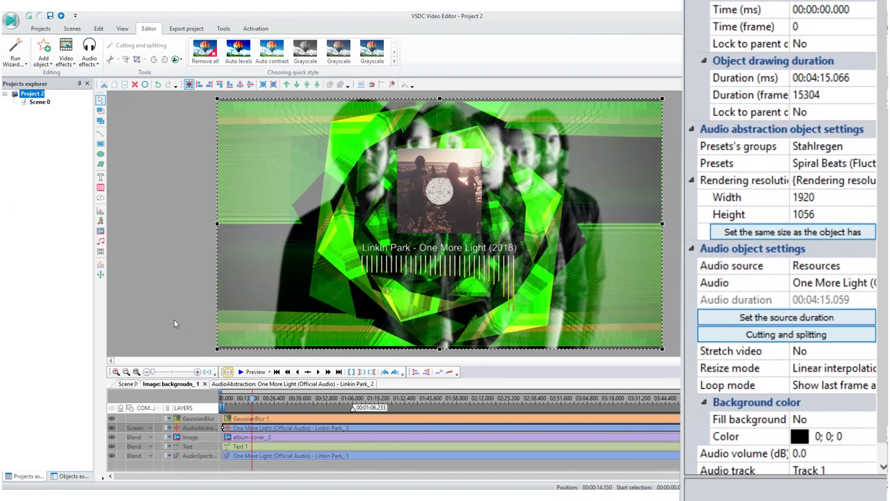
Try the Starcraft (Hyperion RMX V3) preset for the audio abstraction and settle on Liquidity.
left_click(862, 161)
left_click(867, 164)
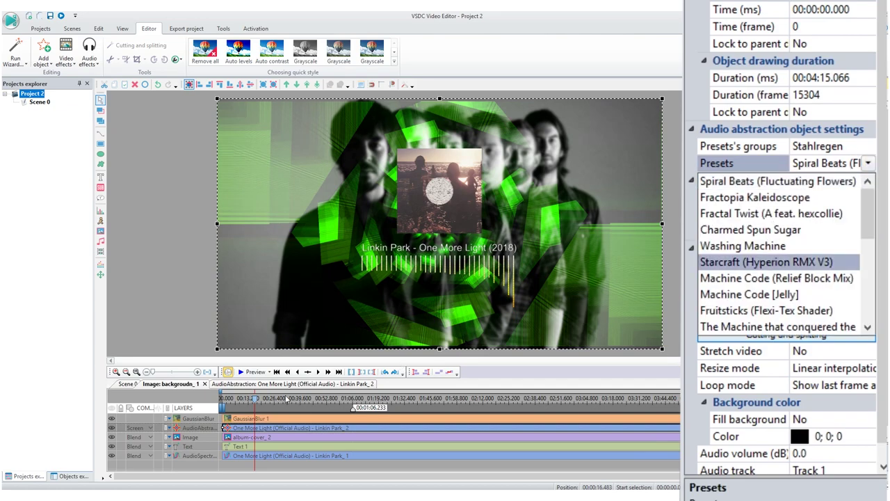
left_click(765, 262)
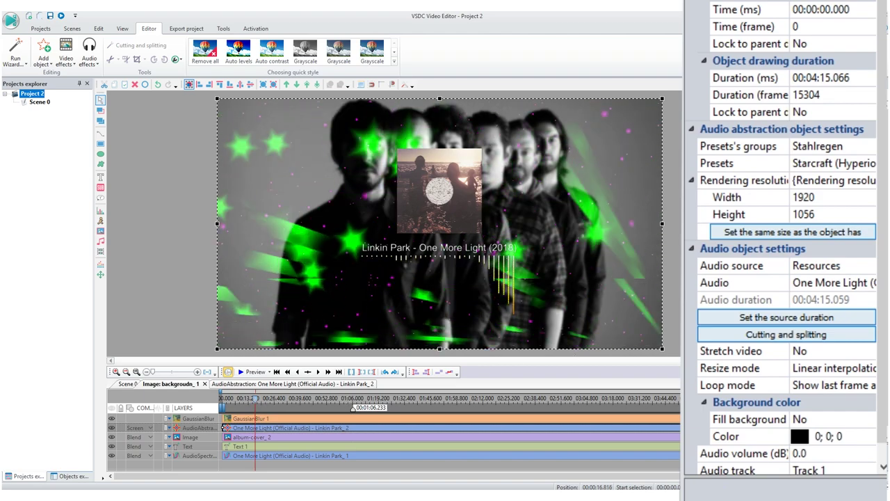
left_click(847, 160)
left_click(868, 163)
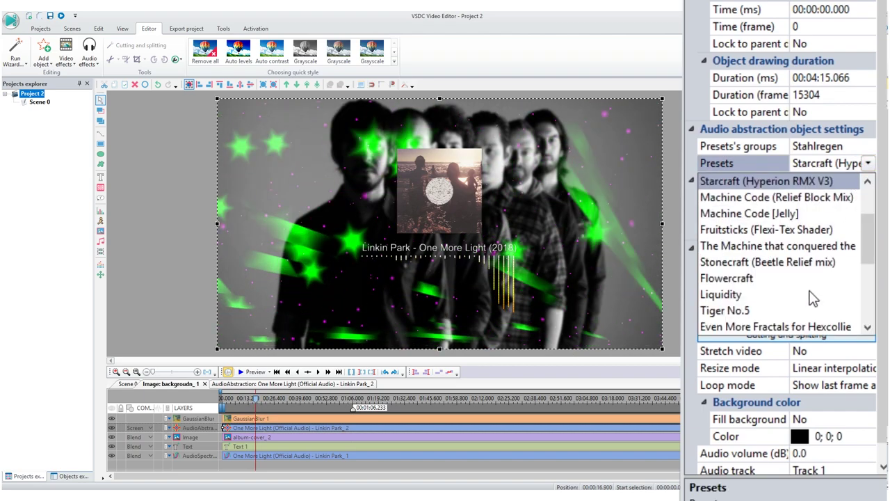
left_click(739, 295)
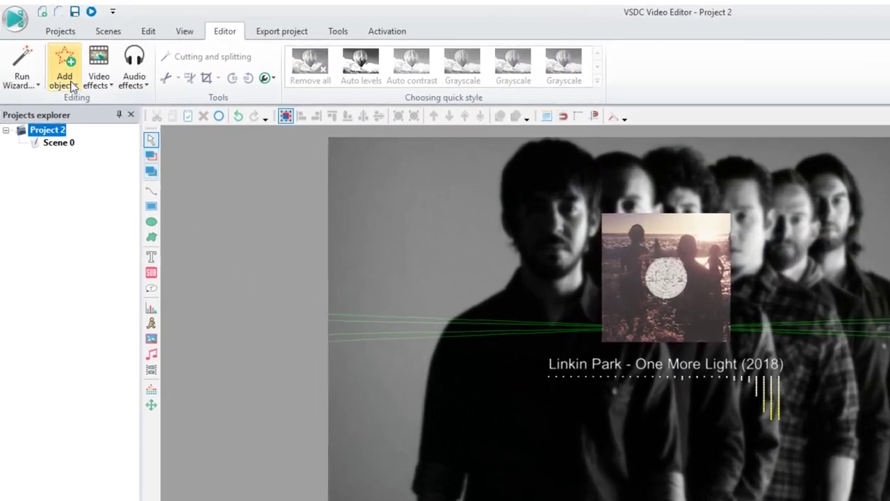
Add the One More Light song as an audio object from the cursor position at 2.333 seconds.
left_click(44, 53)
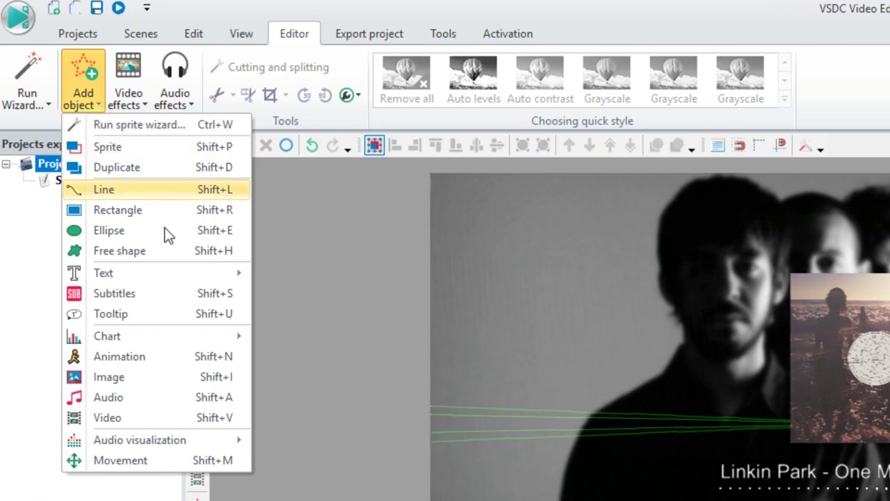
left_click(229, 401)
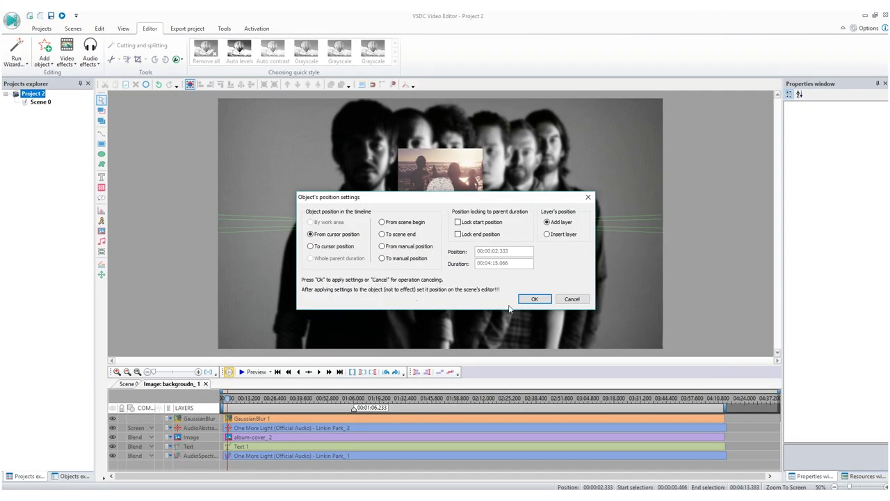
left_click(532, 299)
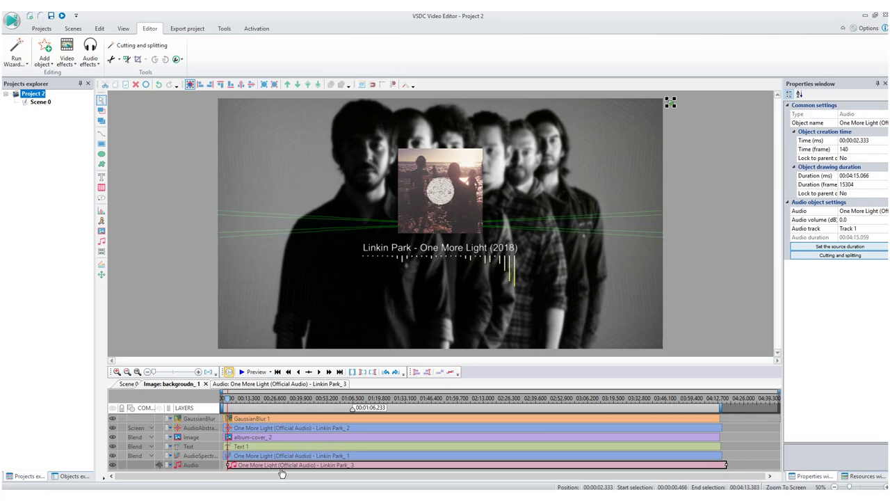